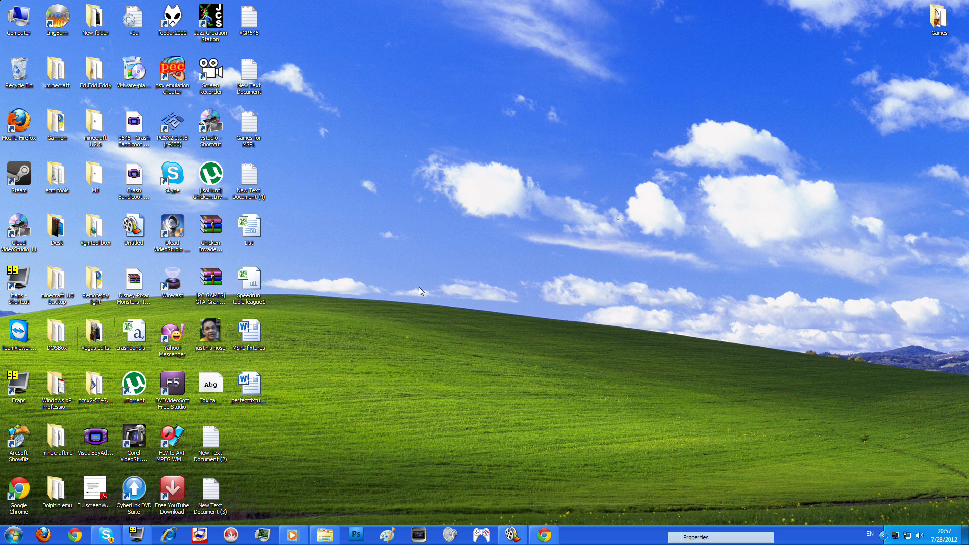
Highlight and deselect the Windows Movie Maker 2.6 heading, then close the Chrome download page
{"action": "left_click", "coordinate": [551, 536]}
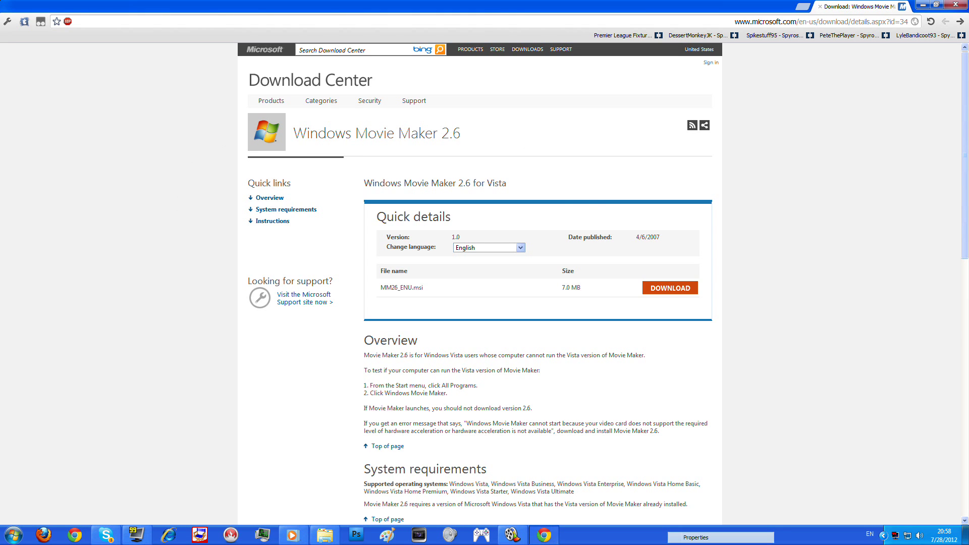
{"action": "left_click_drag", "start_coordinate": [461, 133], "coordinate": [293, 134]}
{"action": "left_click", "coordinate": [484, 130]}
{"action": "left_click", "coordinate": [687, 288]}
{"action": "left_click", "coordinate": [956, 5]}
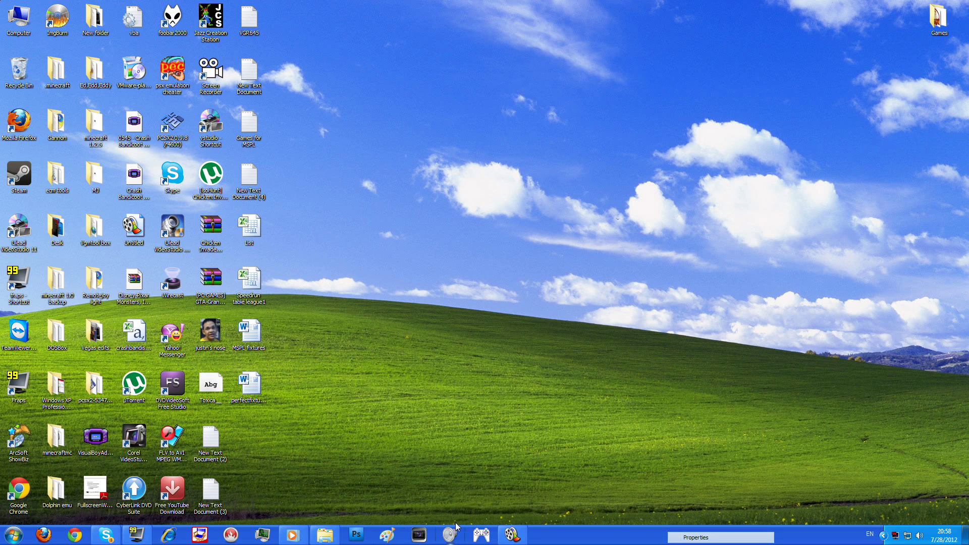
Launch Windows Movie Maker from the taskbar and bring its window into focus
{"action": "left_click", "coordinate": [512, 535]}
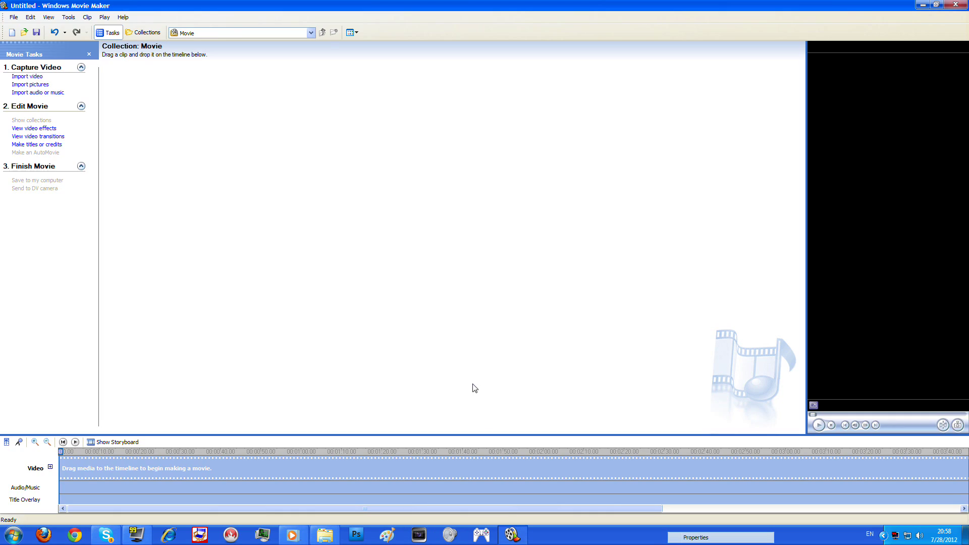
{"action": "right_click", "coordinate": [460, 327]}
{"action": "left_click", "coordinate": [387, 297]}
{"action": "left_click", "coordinate": [684, 538]}
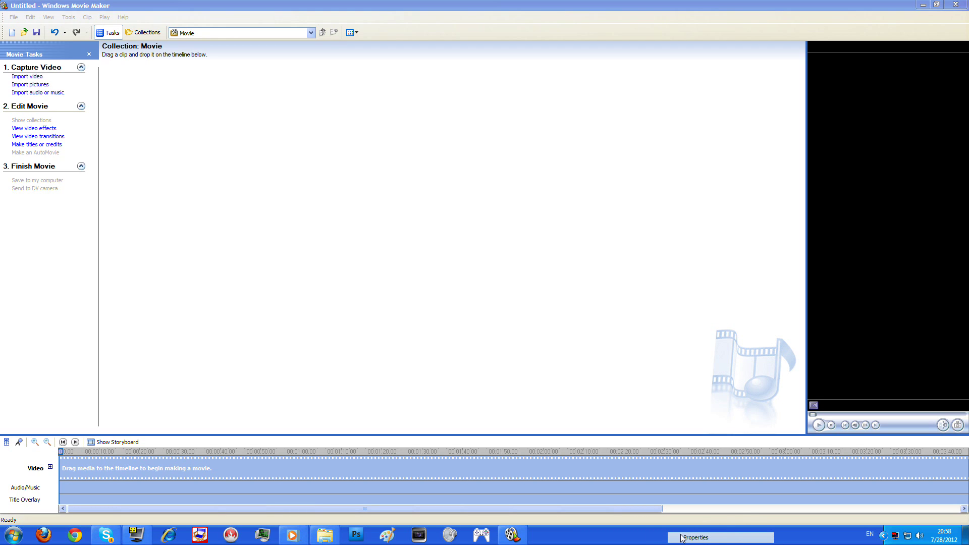
{"action": "left_click", "coordinate": [586, 329]}
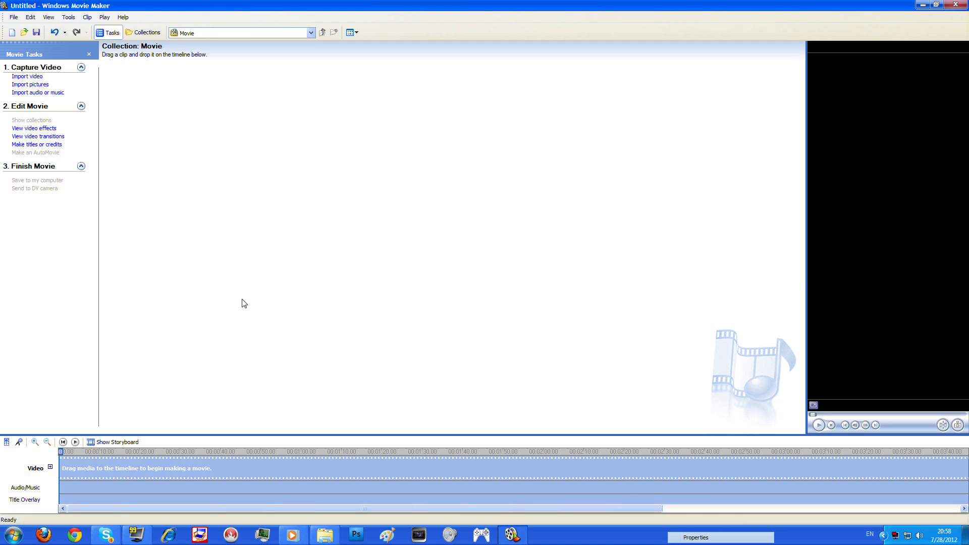
Switch to the Fraps Movies folder and the desktop, then restore Movie Maker
{"action": "left_click", "coordinate": [325, 537]}
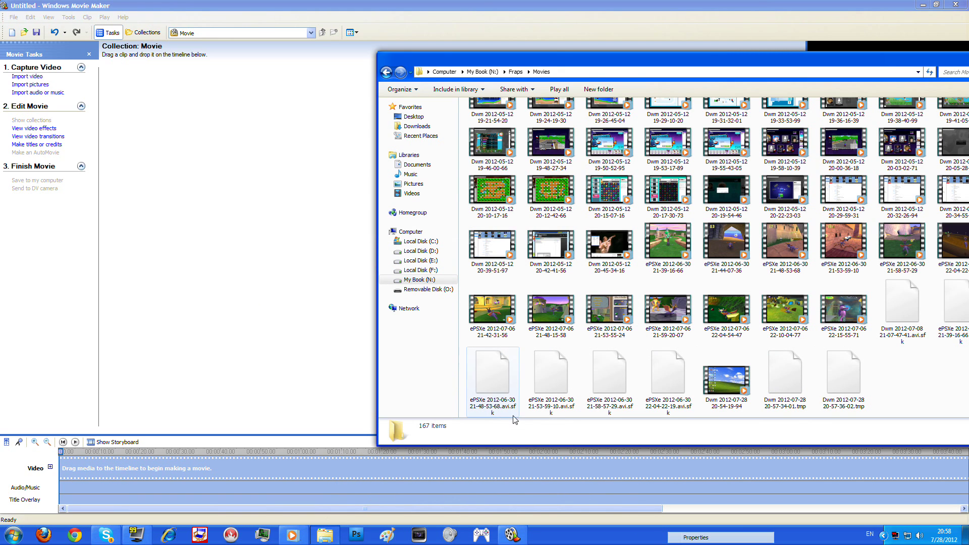
{"action": "left_click", "coordinate": [179, 316]}
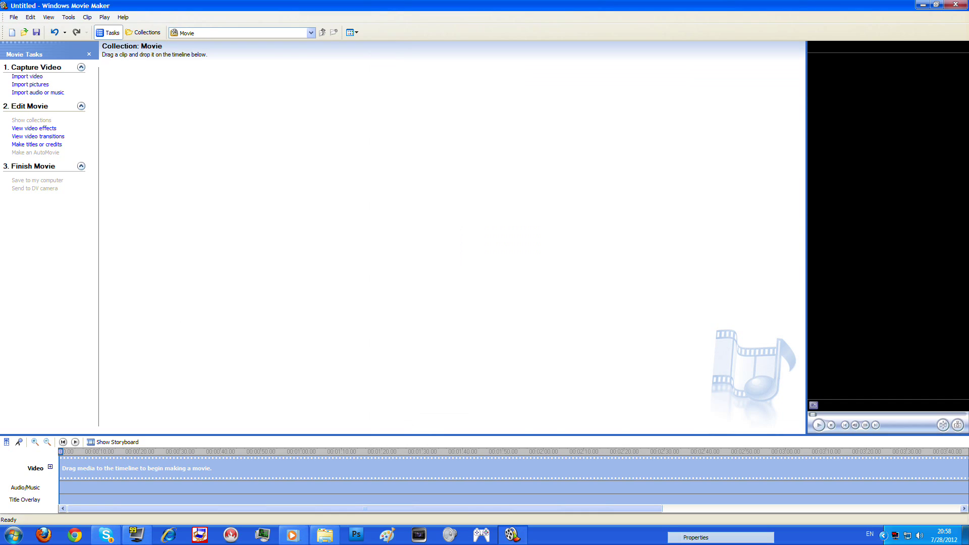
{"action": "key", "text": "super+d"}
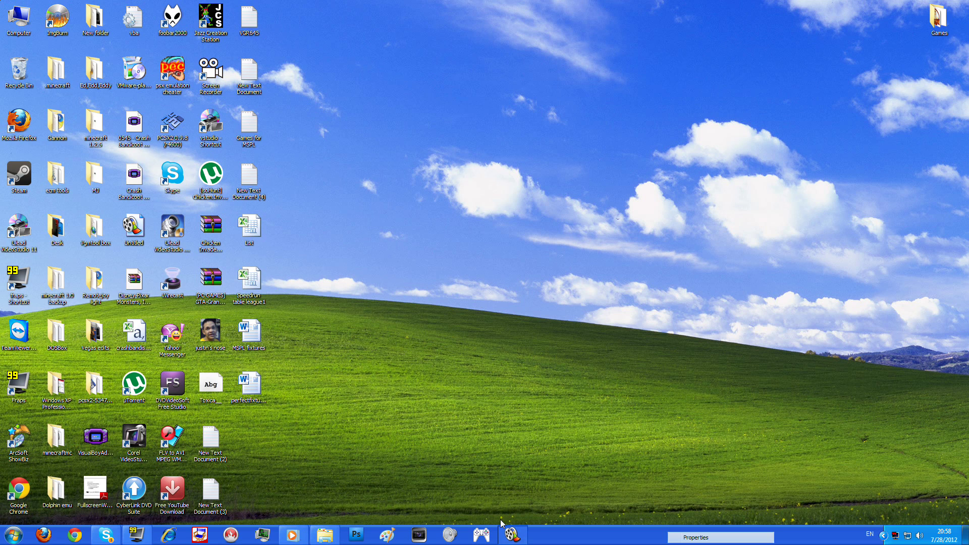
{"action": "left_click", "coordinate": [511, 534]}
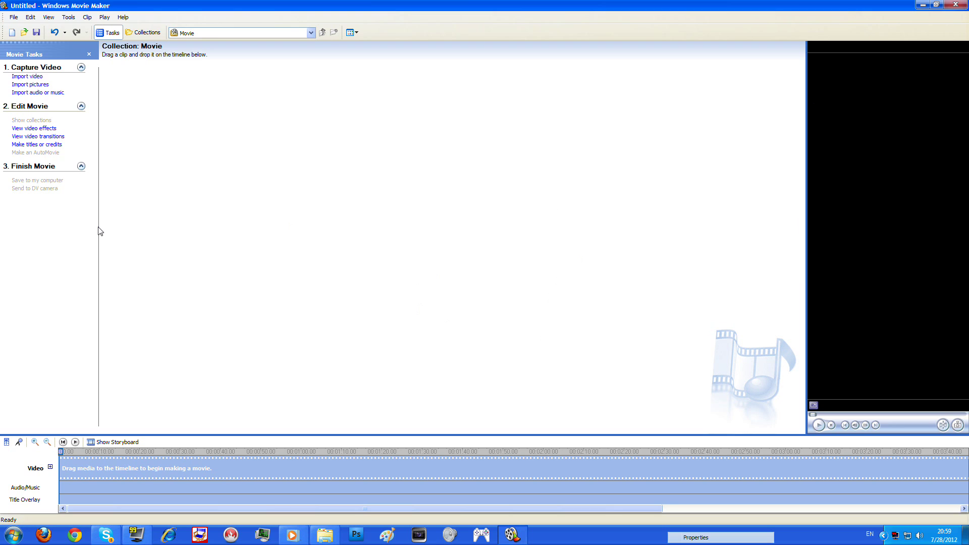
{"action": "right_click", "coordinate": [671, 543]}
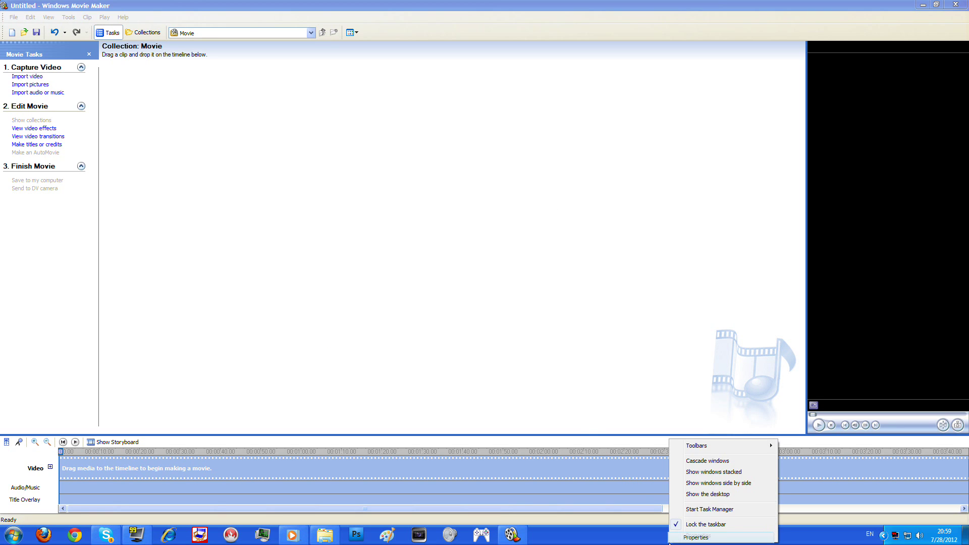
{"action": "left_click", "coordinate": [685, 537]}
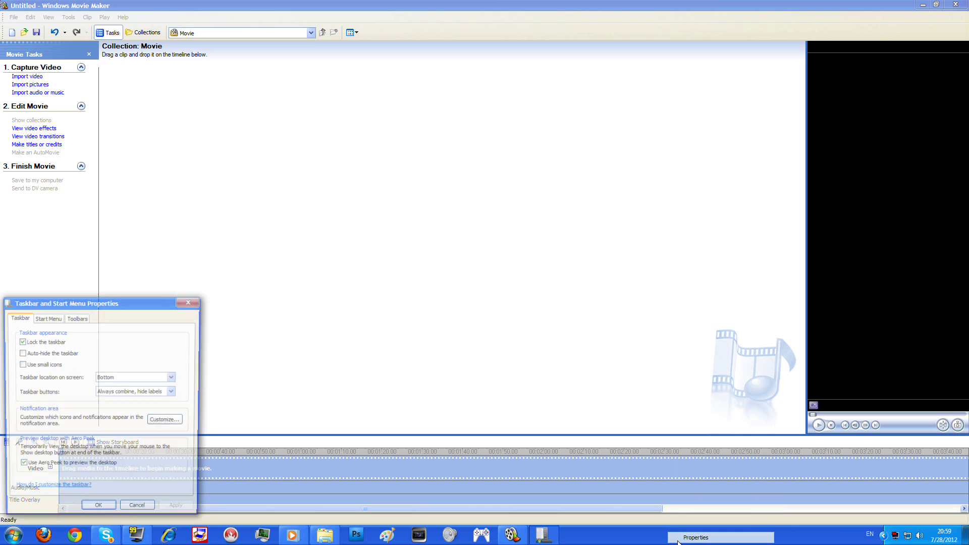
{"action": "left_click", "coordinate": [191, 301]}
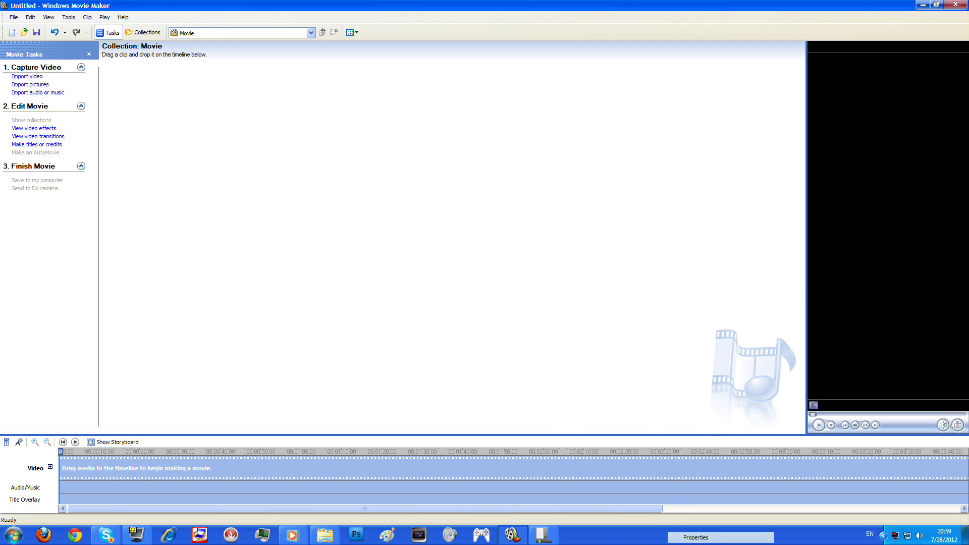
{"action": "left_click", "coordinate": [327, 539]}
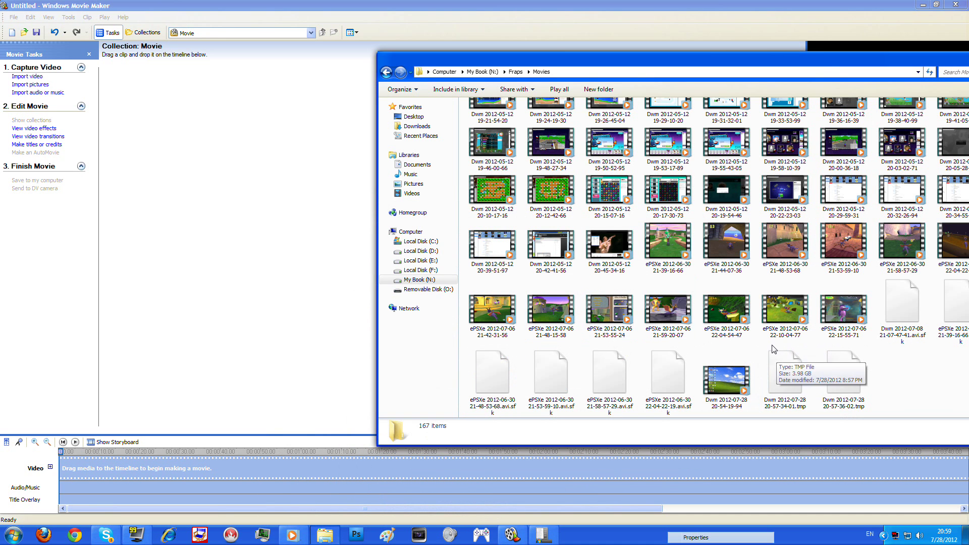
{"action": "left_click_drag", "start_coordinate": [780, 319], "coordinate": [220, 317]}
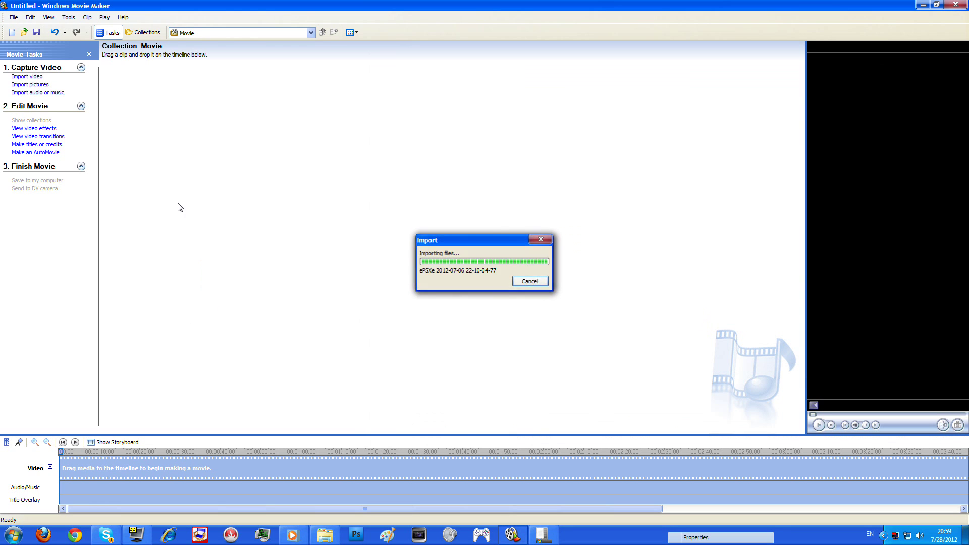
{"action": "left_click_drag", "start_coordinate": [132, 102], "coordinate": [121, 460]}
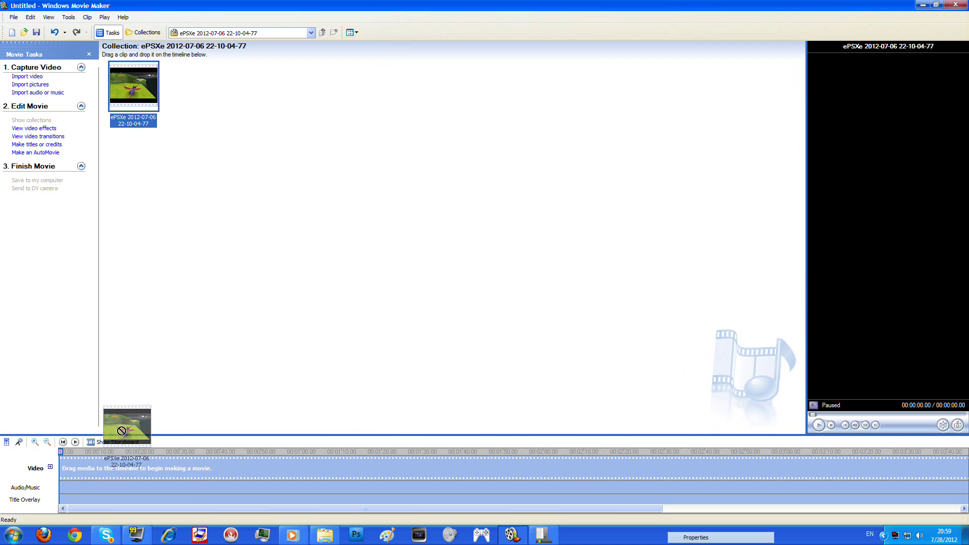
{"action": "left_click", "coordinate": [46, 442]}
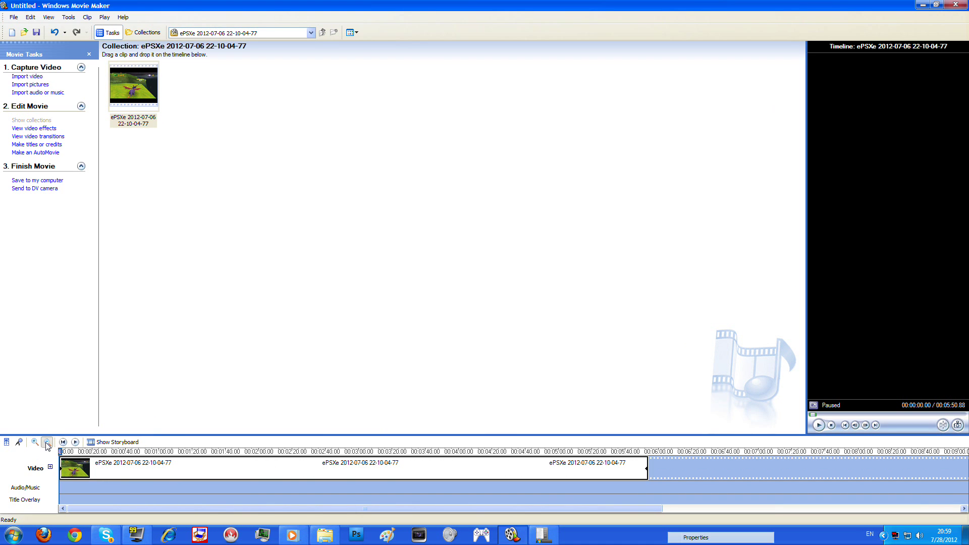
{"action": "left_click", "coordinate": [46, 442]}
{"action": "left_click", "coordinate": [324, 535]}
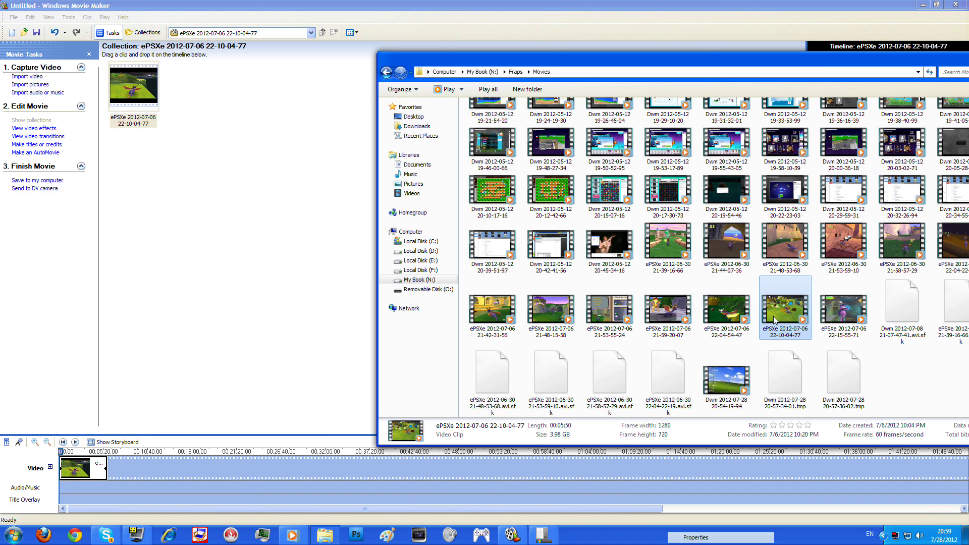
Import a second gameplay video from Fraps Movies and place it after the first clip
{"action": "left_click", "coordinate": [843, 311]}
{"action": "left_click_drag", "start_coordinate": [537, 274], "coordinate": [264, 228]}
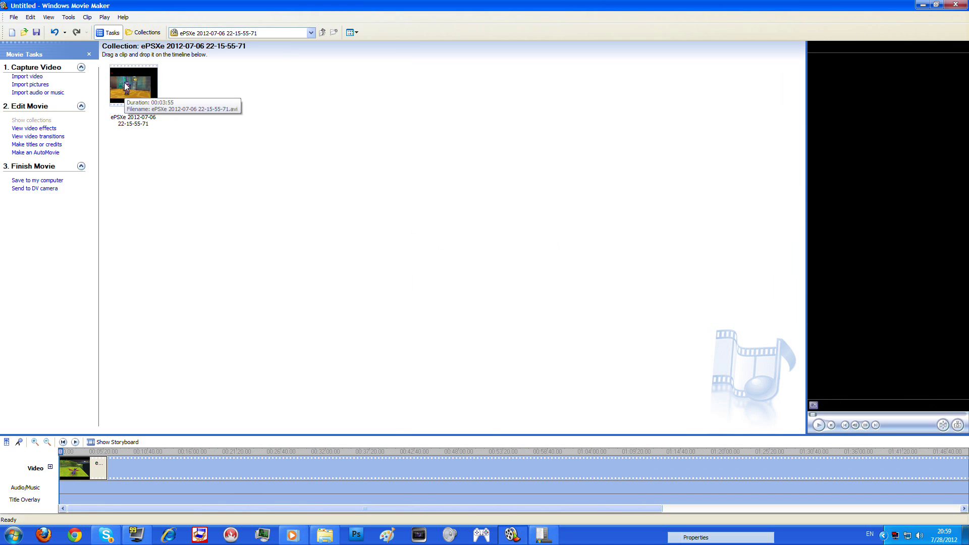
{"action": "left_click_drag", "start_coordinate": [126, 91], "coordinate": [202, 467]}
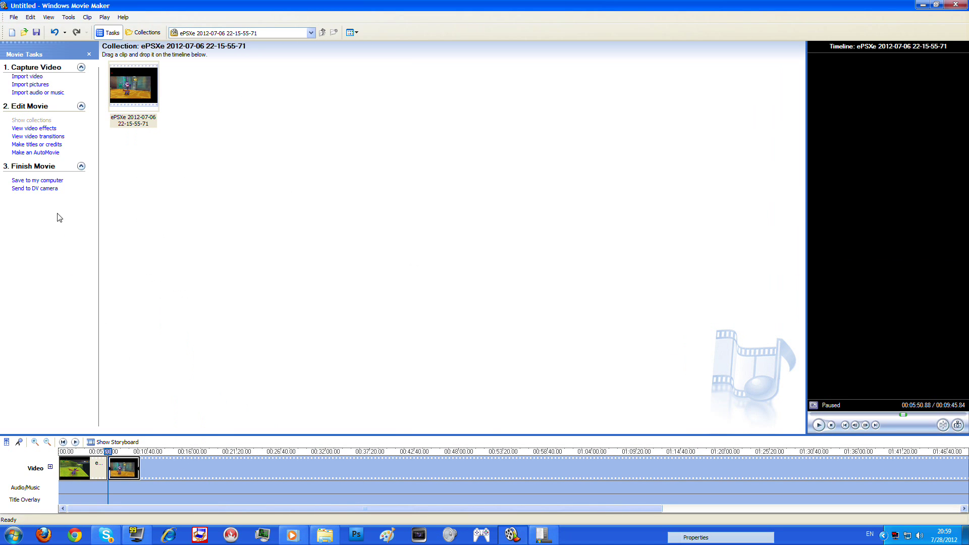
{"action": "left_click", "coordinate": [54, 181]}
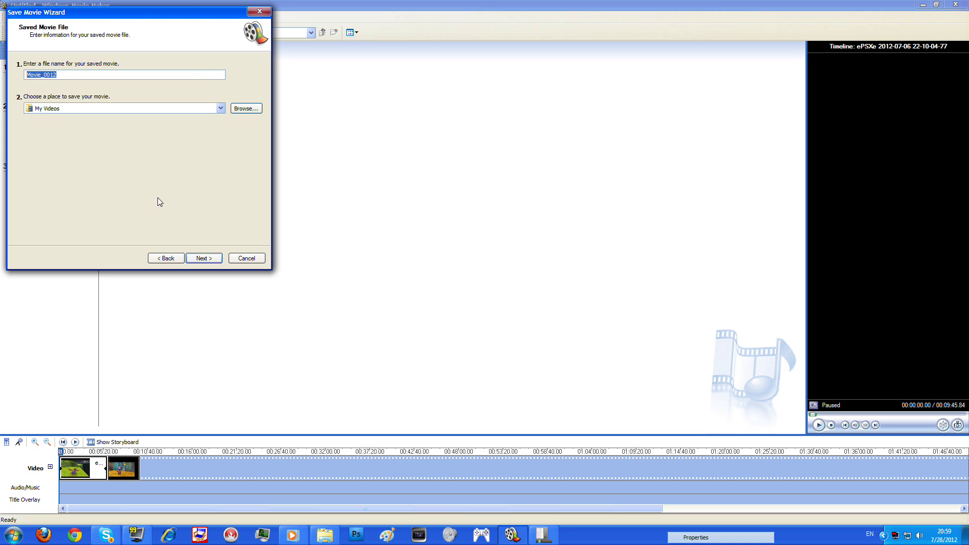
Accept the Movie_0012 file name and advance to the Movie Setting page
{"action": "left_click", "coordinate": [212, 260]}
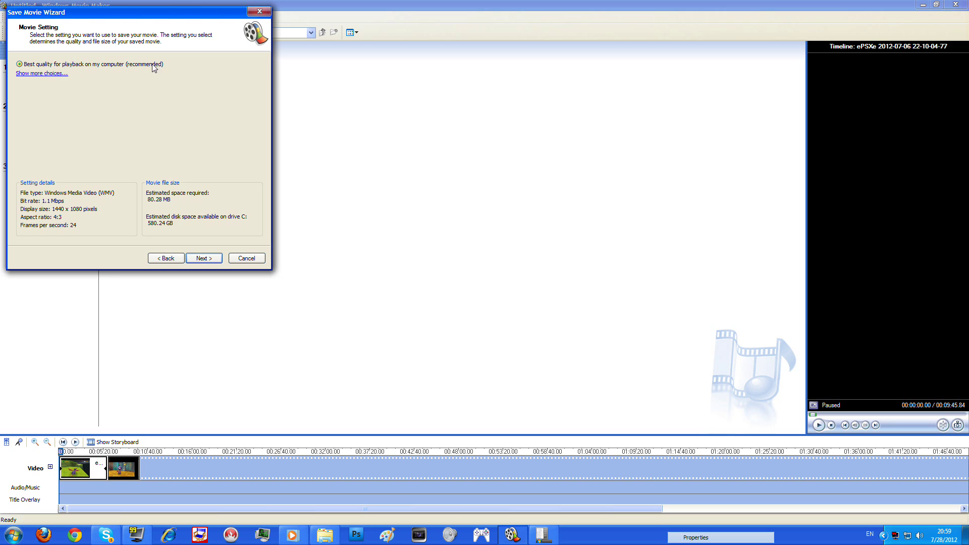
Show more movie setting choices and select 'Best fit to file size'
{"action": "left_click", "coordinate": [39, 73]}
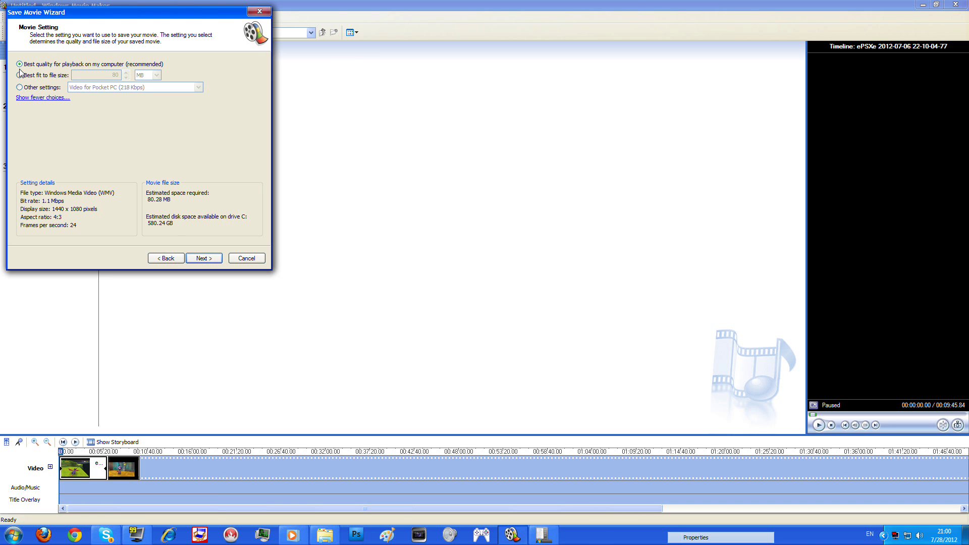
{"action": "left_click", "coordinate": [20, 75]}
{"action": "left_click", "coordinate": [19, 87]}
{"action": "left_click", "coordinate": [19, 76]}
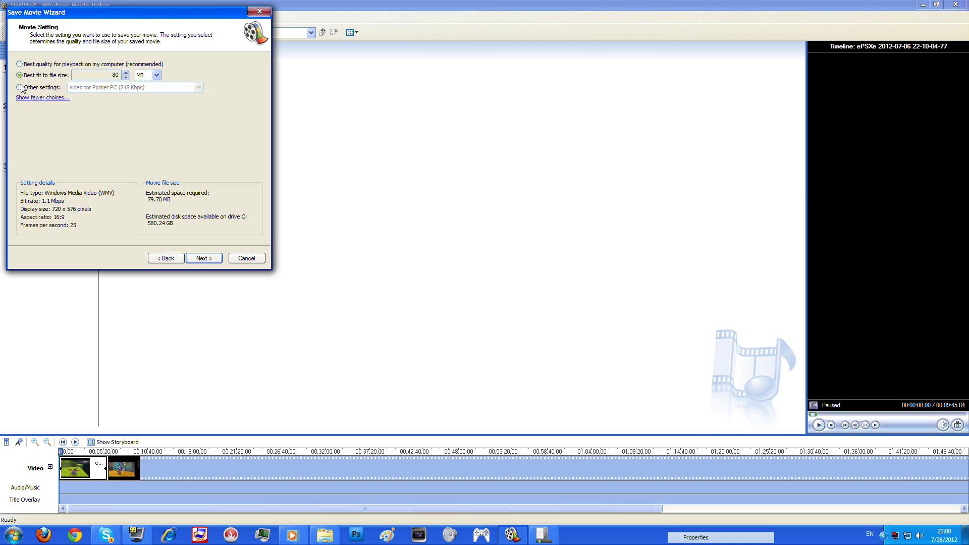
{"action": "left_click", "coordinate": [20, 75]}
Adjust the target file size with the spinner until it reads 20 MB
{"action": "left_click", "coordinate": [126, 78]}
{"action": "left_click", "coordinate": [126, 80]}
{"action": "left_click", "coordinate": [126, 73]}
{"action": "left_click", "coordinate": [126, 73]}
{"action": "left_click_drag", "start_coordinate": [127, 74], "coordinate": [128, 74]}
{"action": "left_click", "coordinate": [128, 73]}
{"action": "left_click", "coordinate": [127, 74]}
{"action": "left_click", "coordinate": [127, 74]}
{"action": "left_click", "coordinate": [126, 74]}
{"action": "left_click", "coordinate": [126, 78]}
{"action": "left_click", "coordinate": [126, 78]}
Cancel the Save Movie Wizard, quit Movie Maker without saving, and show the desktop
{"action": "left_click", "coordinate": [233, 262]}
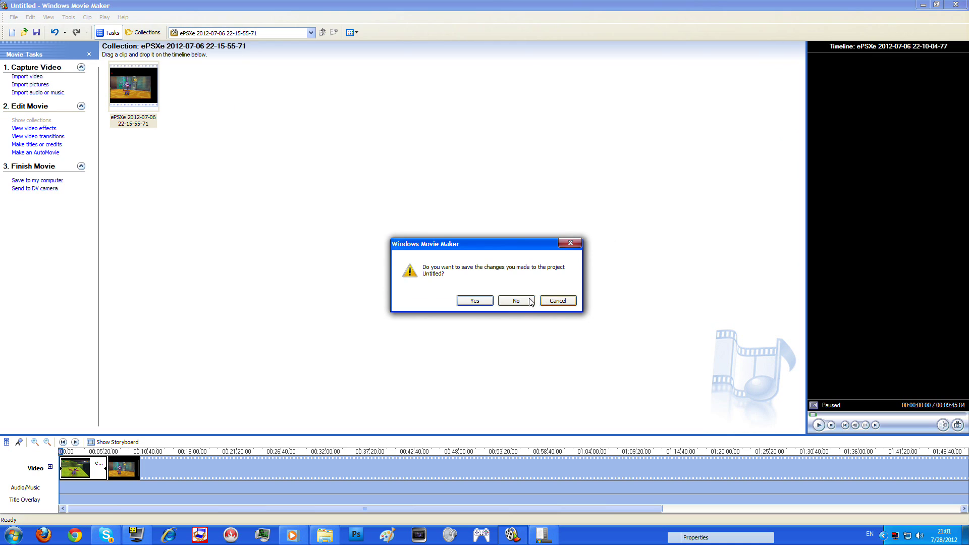
{"action": "left_click", "coordinate": [521, 300]}
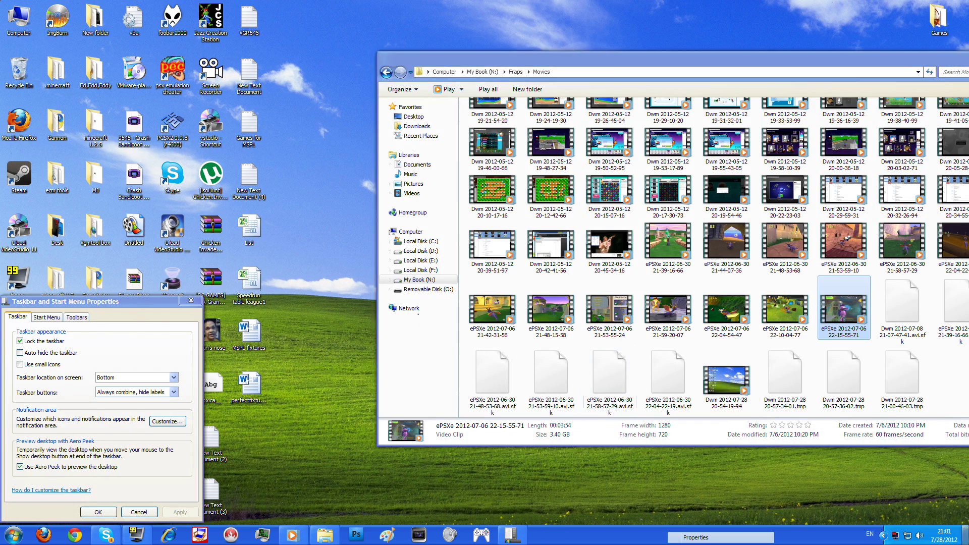
{"action": "key", "text": "super+d"}
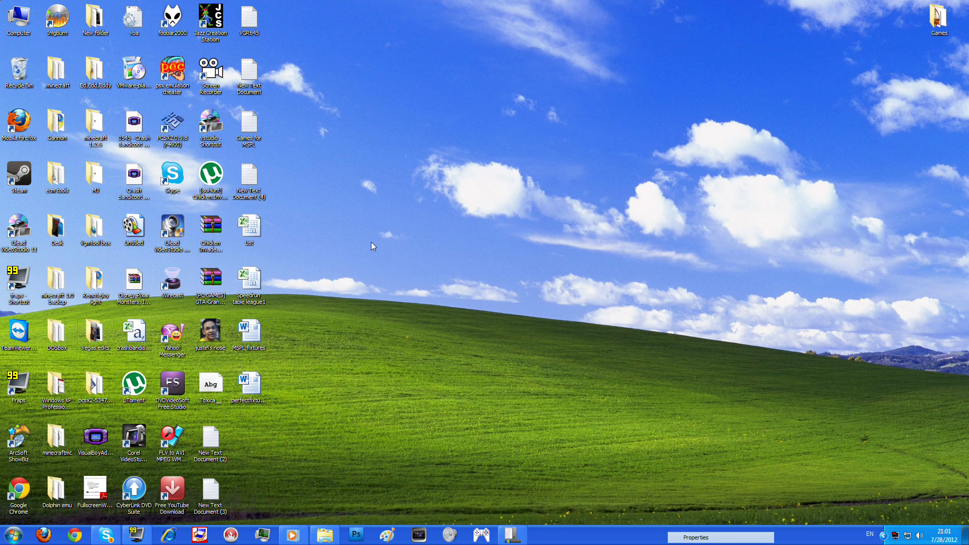